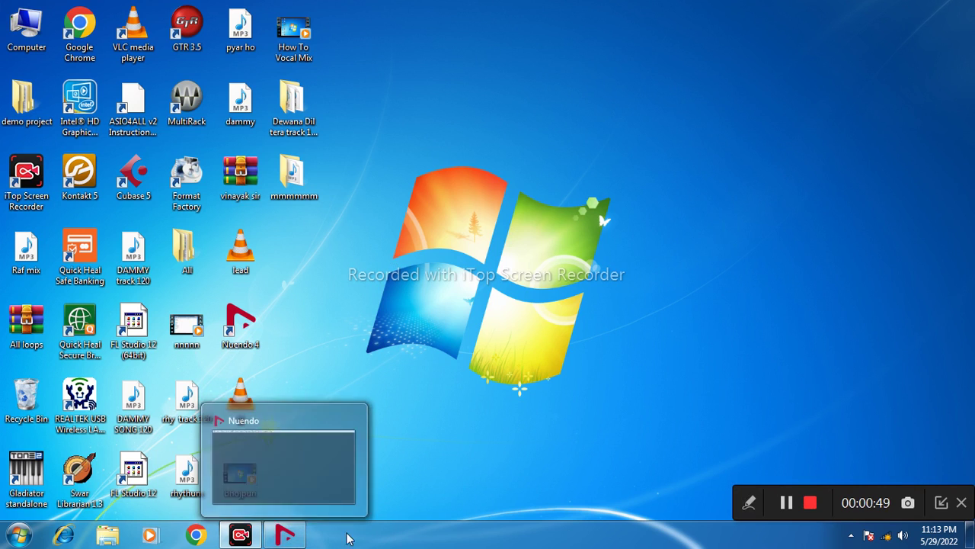
- Switch to Nuendo and set the metronome's audio click to Sounds with both levels at maximum and the count base enabled at 1/4
{"action": "left_click", "coordinate": [286, 535]}
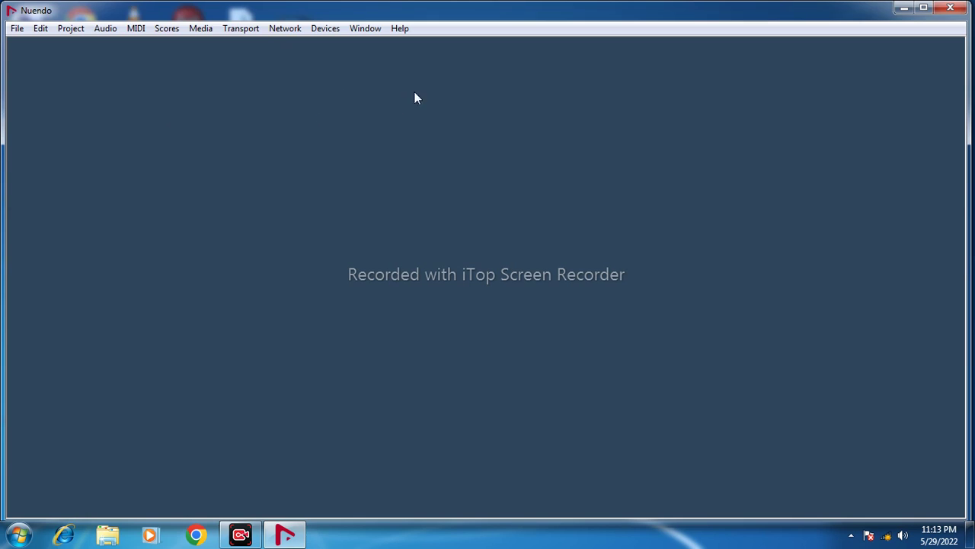
{"action": "left_click", "coordinate": [240, 28]}
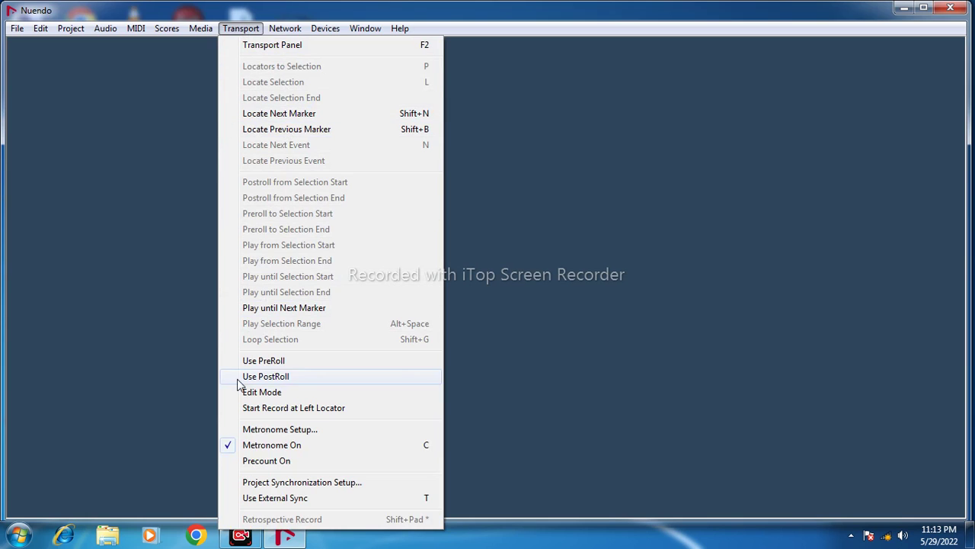
{"action": "left_click", "coordinate": [320, 431]}
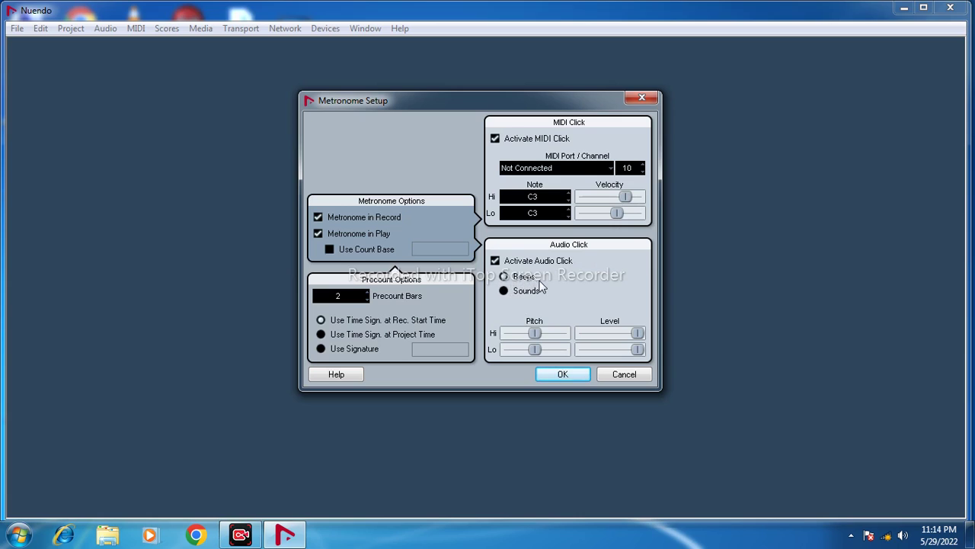
{"action": "left_click", "coordinate": [504, 292]}
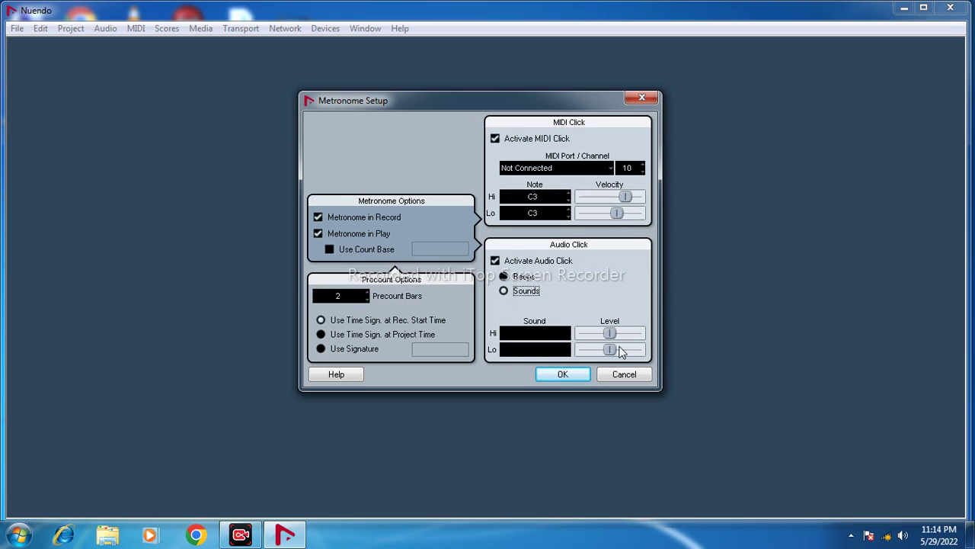
{"action": "left_click_drag", "start_coordinate": [611, 334], "coordinate": [640, 350]}
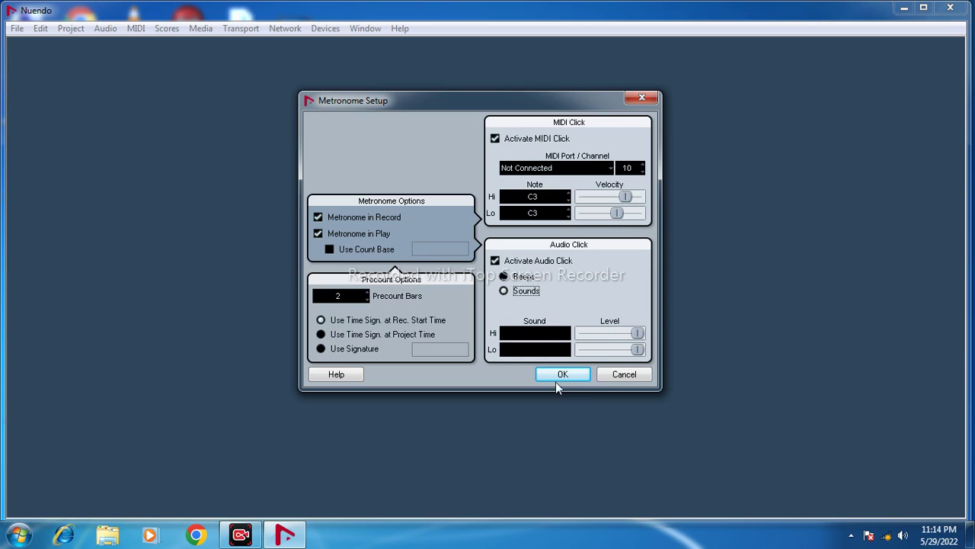
{"action": "left_click", "coordinate": [329, 249]}
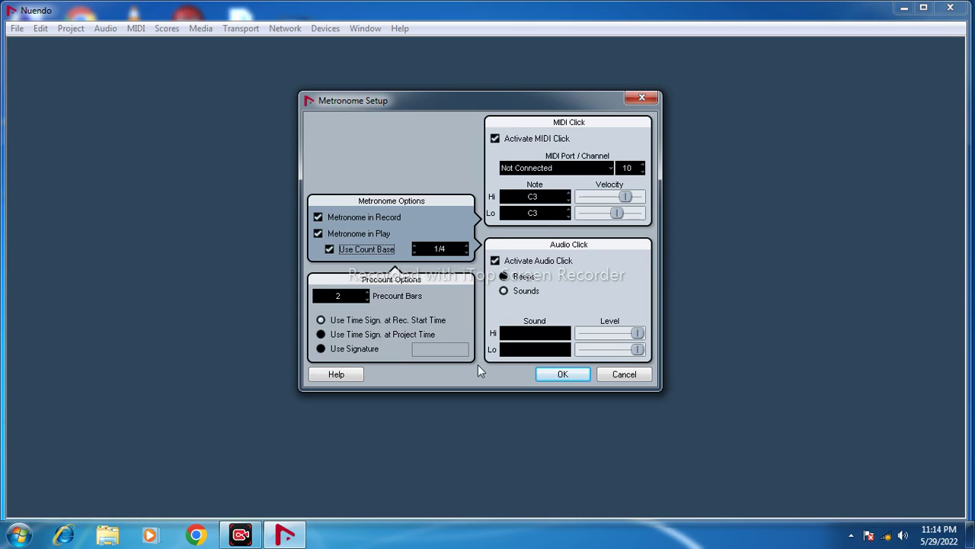
{"action": "left_click", "coordinate": [563, 374]}
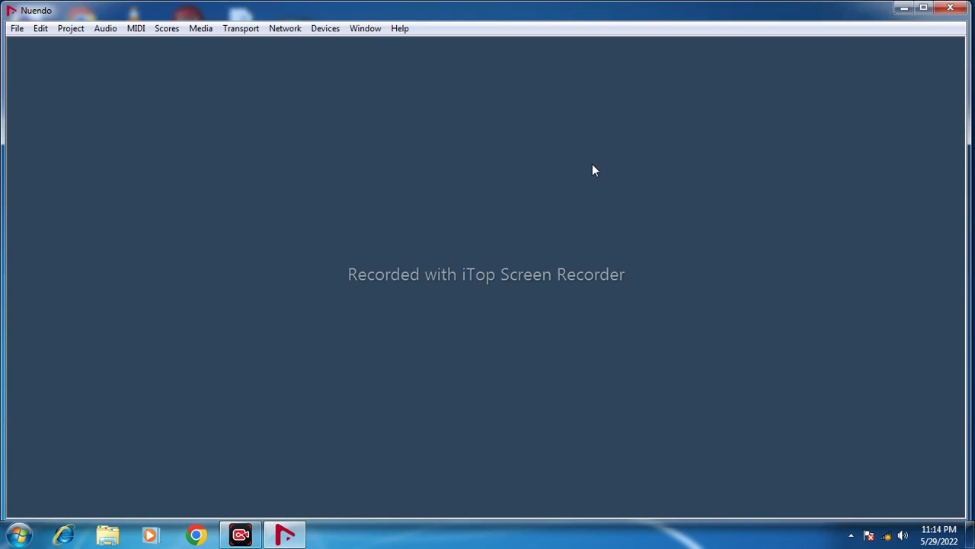
- Create a new project from the Empty template in a new Desktop folder named "test"
{"action": "left_click", "coordinate": [15, 30]}
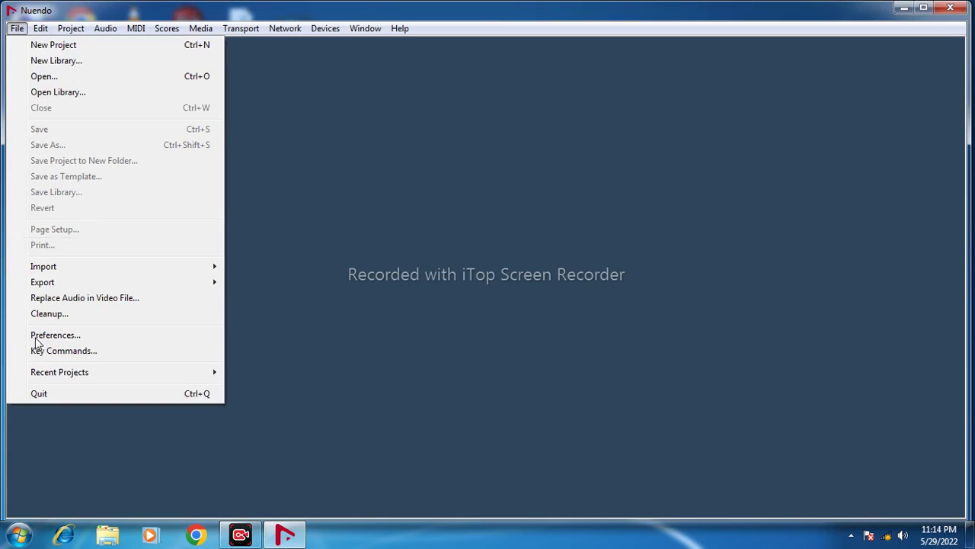
{"action": "left_click", "coordinate": [52, 45]}
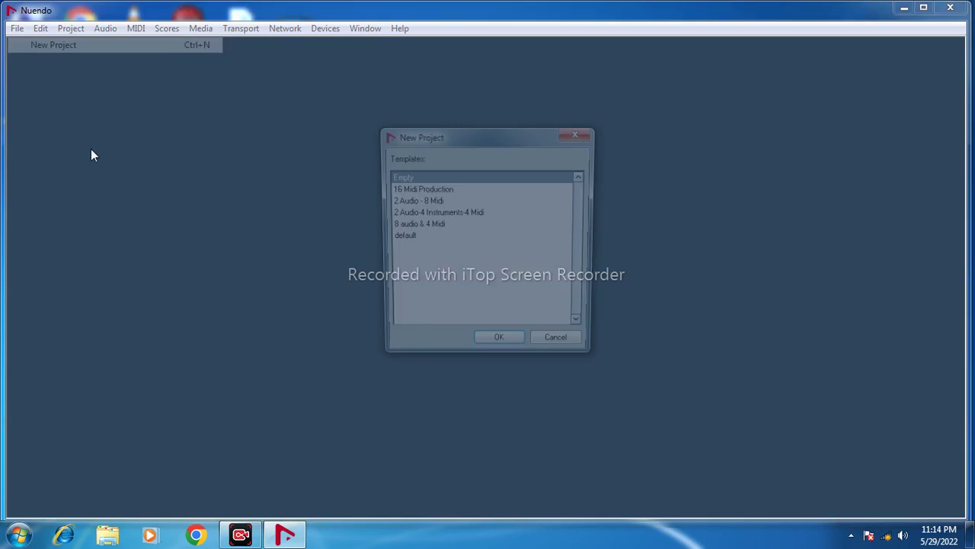
{"action": "left_click", "coordinate": [500, 349]}
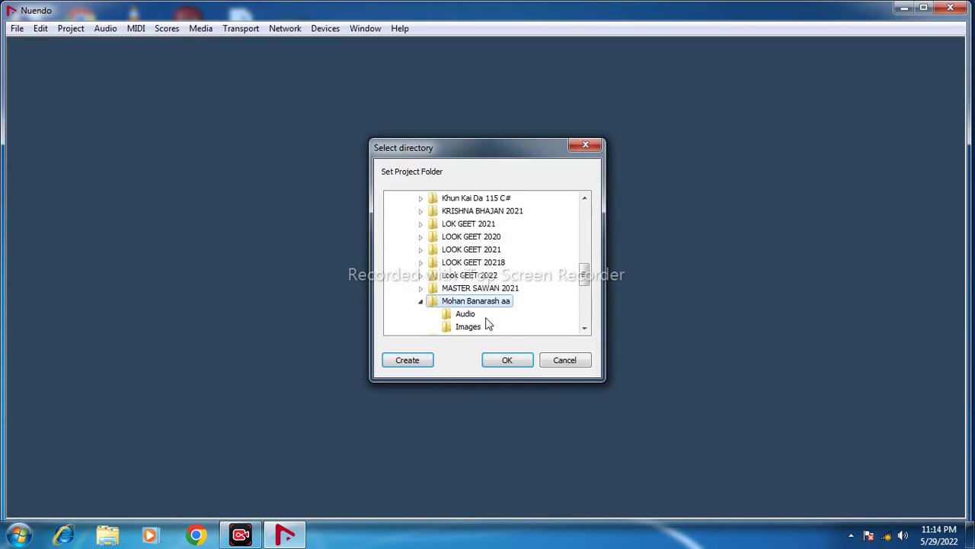
{"action": "scroll", "coordinate": [450, 312], "scroll_direction": "up", "scroll_amount": 15}
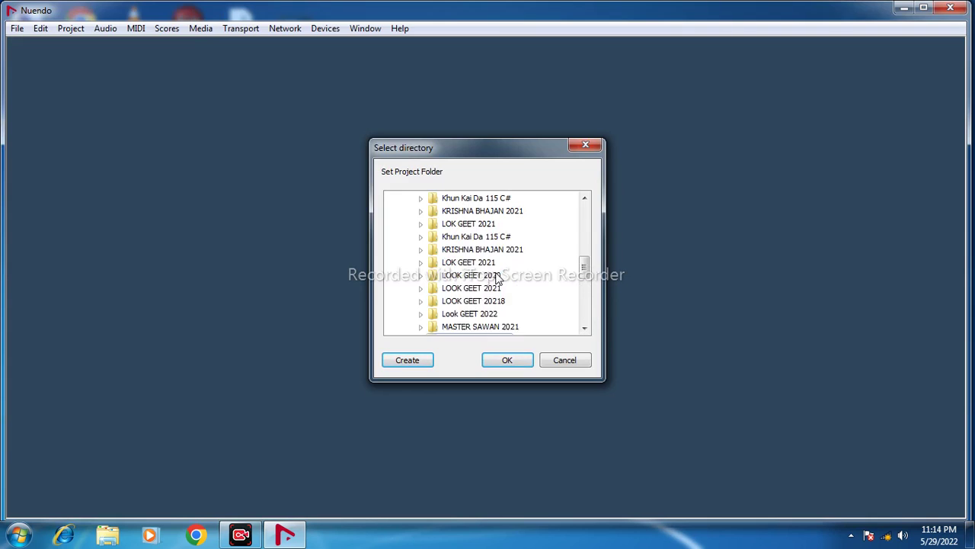
{"action": "left_click", "coordinate": [412, 199]}
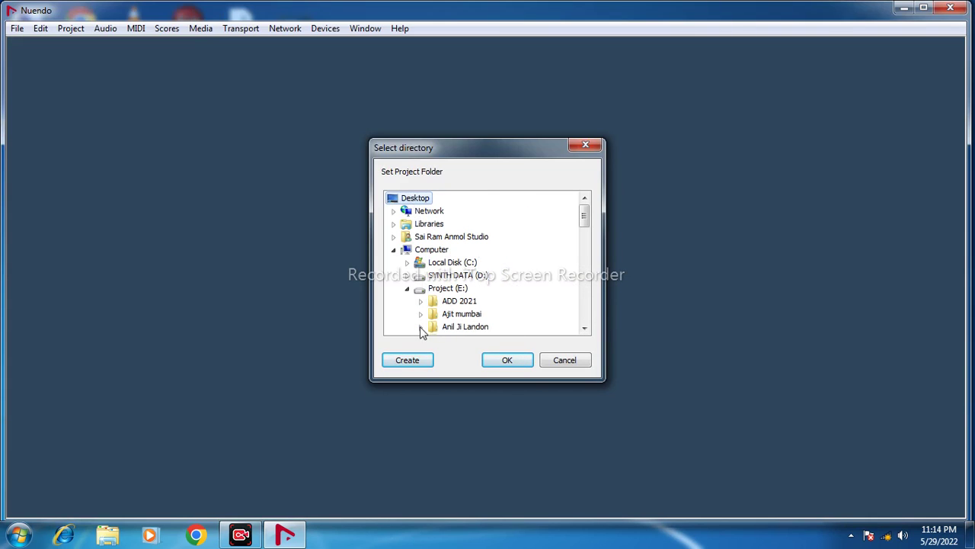
{"action": "left_click", "coordinate": [407, 364]}
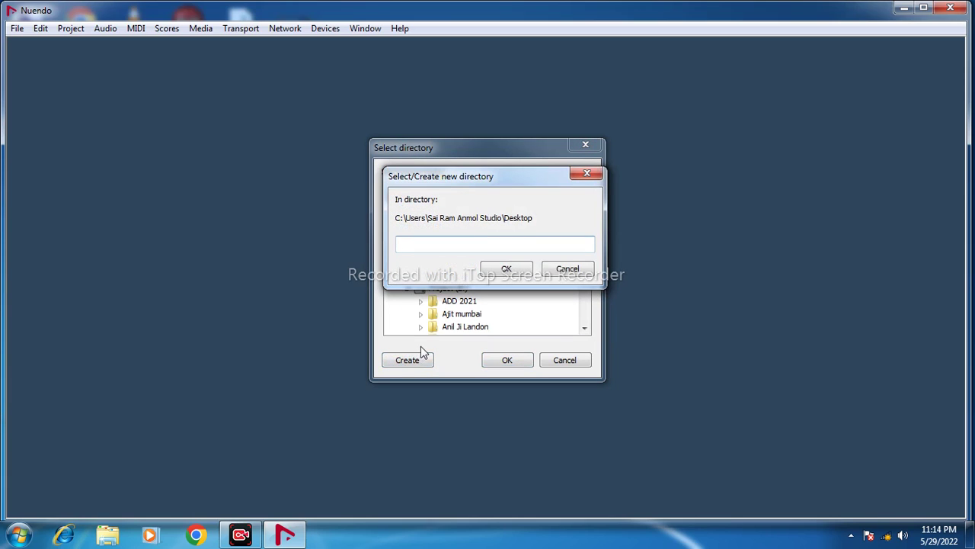
{"action": "type", "text": "test"}
{"action": "left_click", "coordinate": [504, 268]}
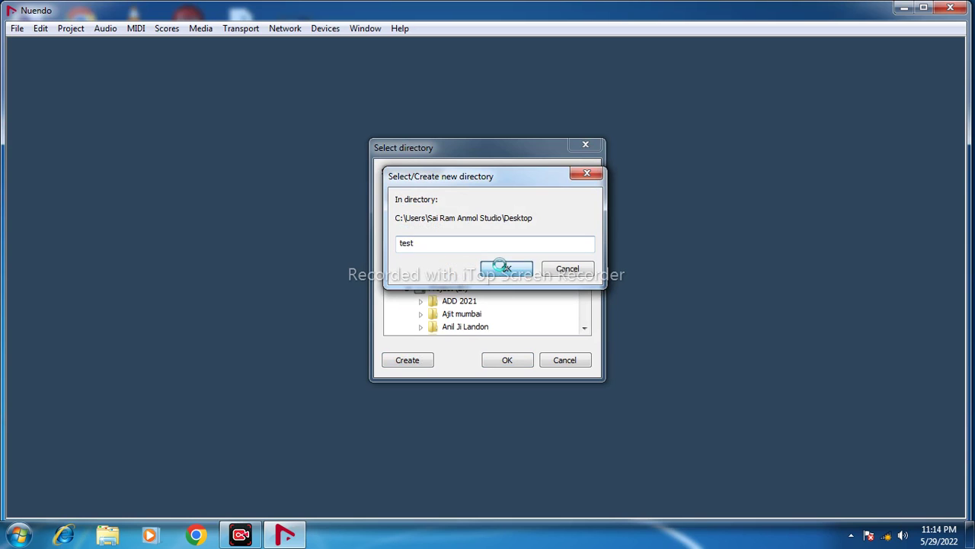
{"action": "left_click", "coordinate": [507, 357]}
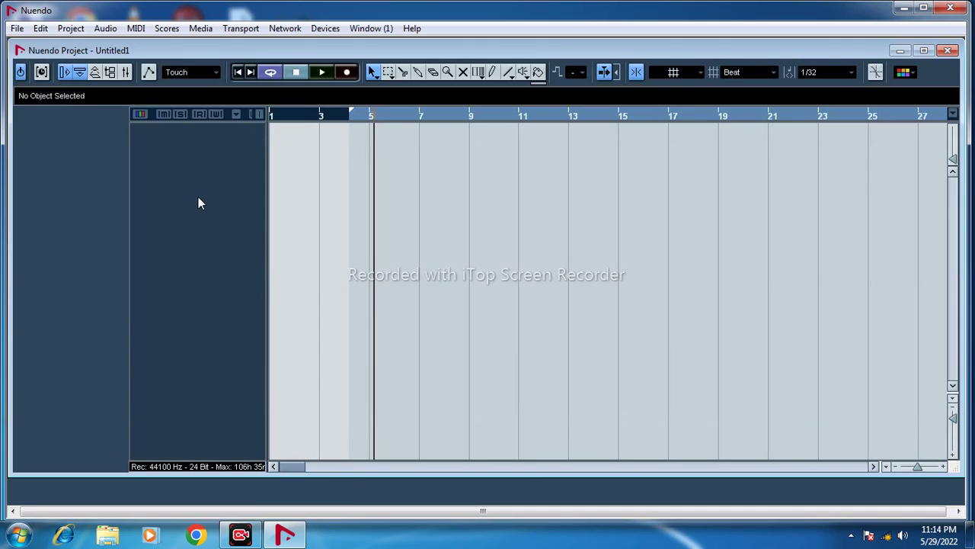
- Show the Transport panel and play the empty project briefly to test the metronome click
{"action": "key", "text": "space"}
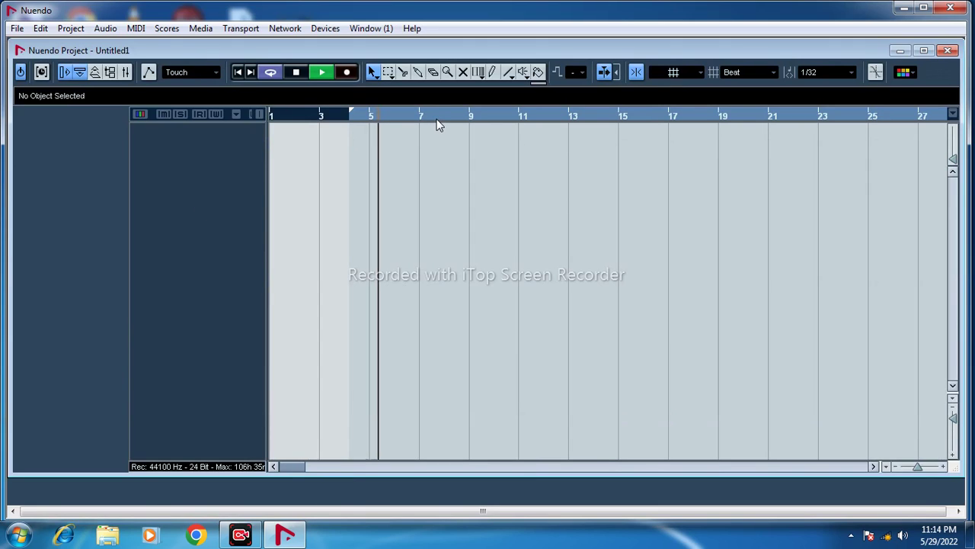
{"action": "key", "text": "space"}
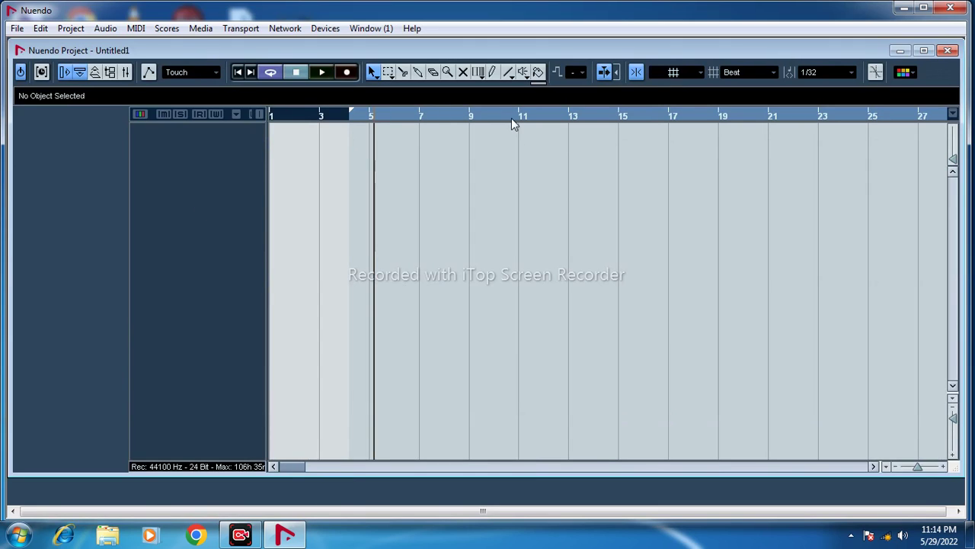
{"action": "key", "text": "F2"}
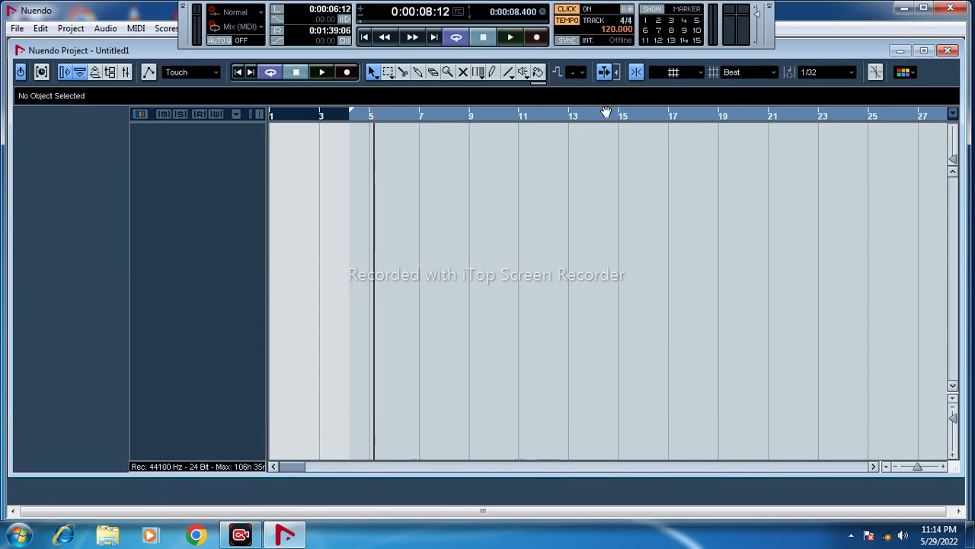
{"action": "key", "text": "space"}
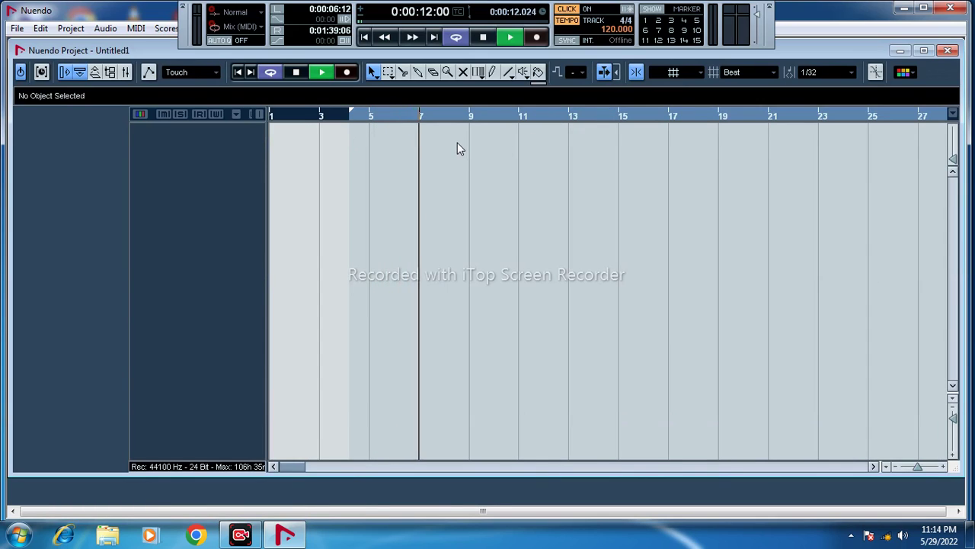
{"action": "key", "text": "space"}
- Place the playhead at bar 4 and play the project from there to listen for the metronome click
{"action": "left_click_drag", "start_coordinate": [338, 117], "coordinate": [339, 169]}
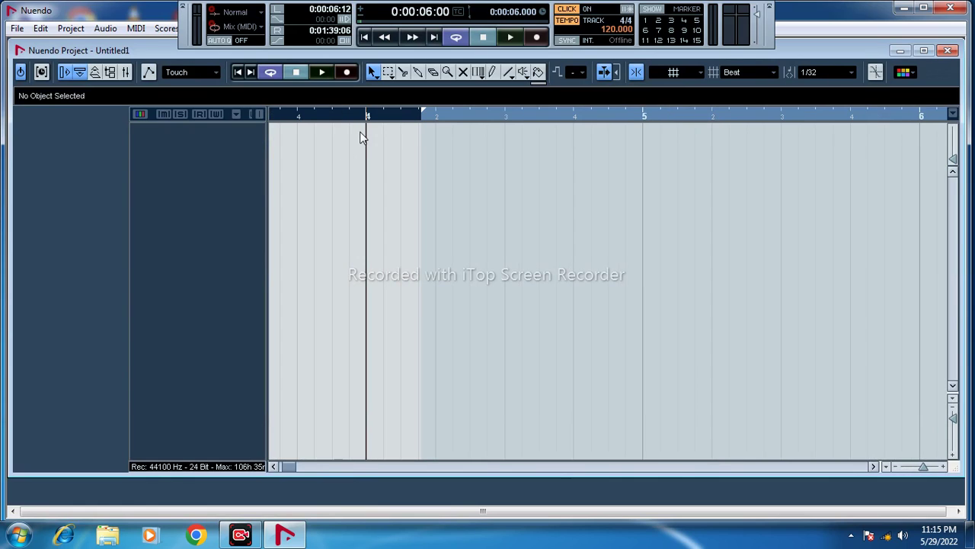
{"action": "key", "text": "space"}
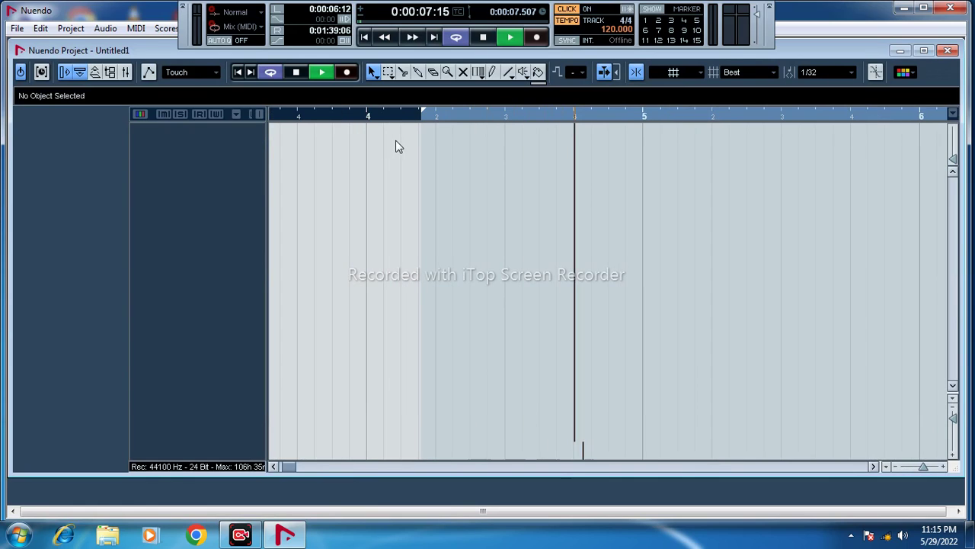
{"action": "key", "text": "space"}
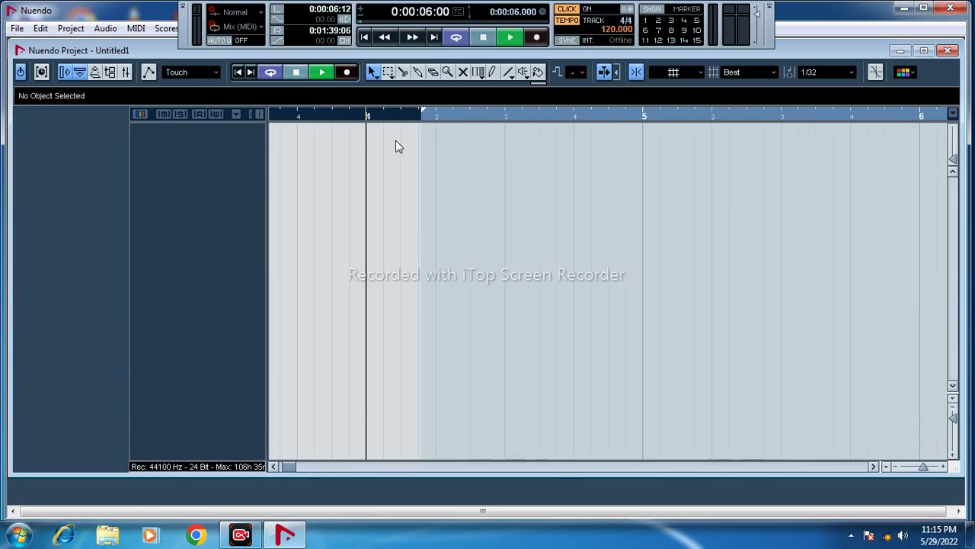
{"action": "key", "text": "space"}
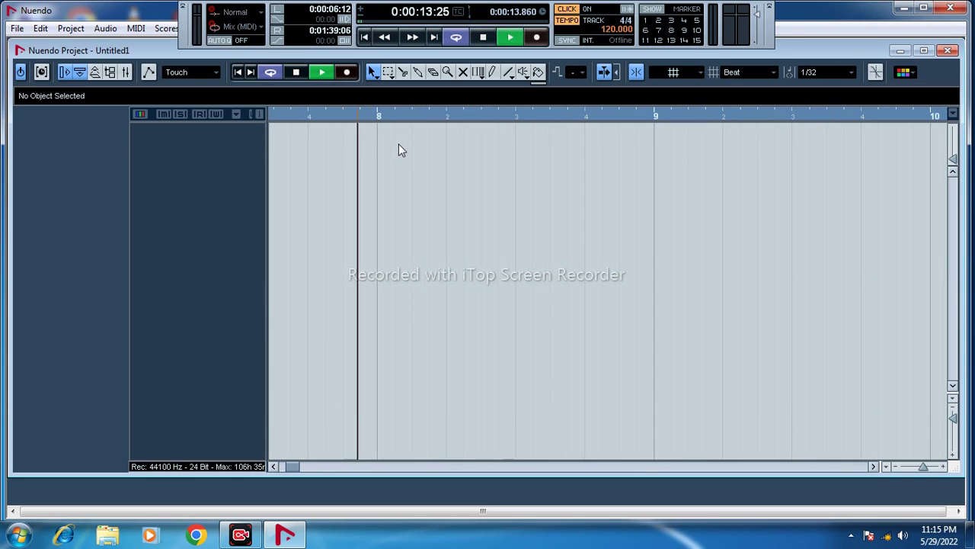
{"action": "key", "text": "space"}
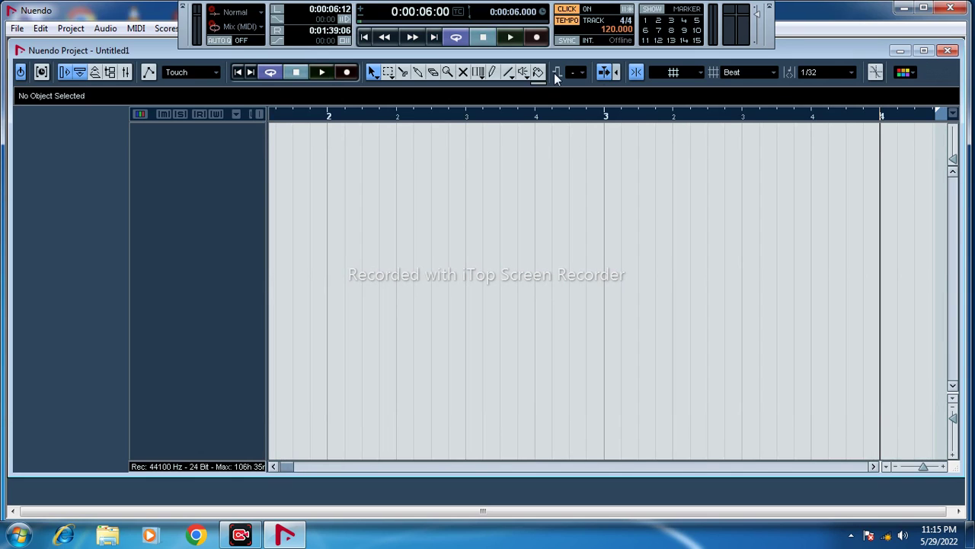
- Move the Transport panel aside, then set the metronome's audio click to Beeps with raised Hi and Lo pitch and the count base disabled
{"action": "left_click_drag", "start_coordinate": [274, 3], "coordinate": [455, 3]}
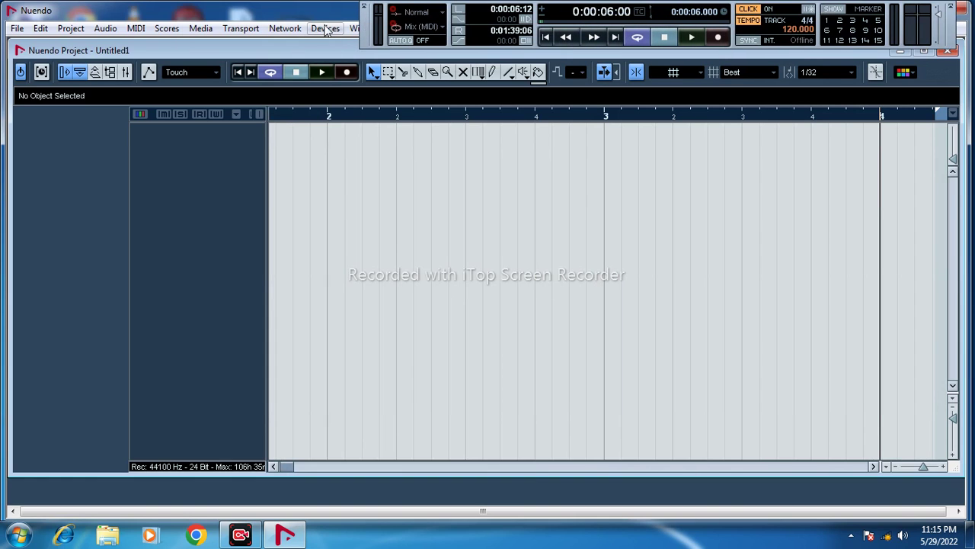
{"action": "left_click", "coordinate": [240, 29]}
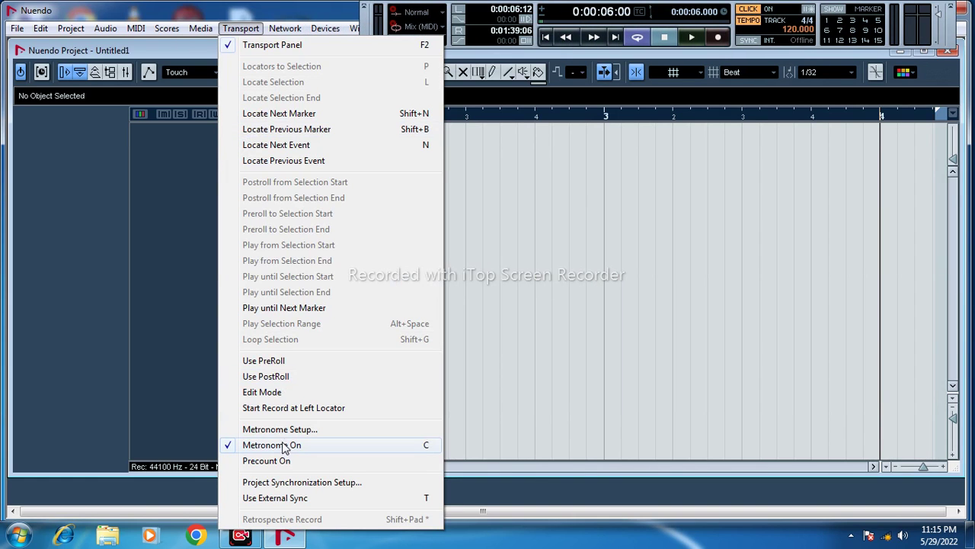
{"action": "left_click", "coordinate": [305, 430]}
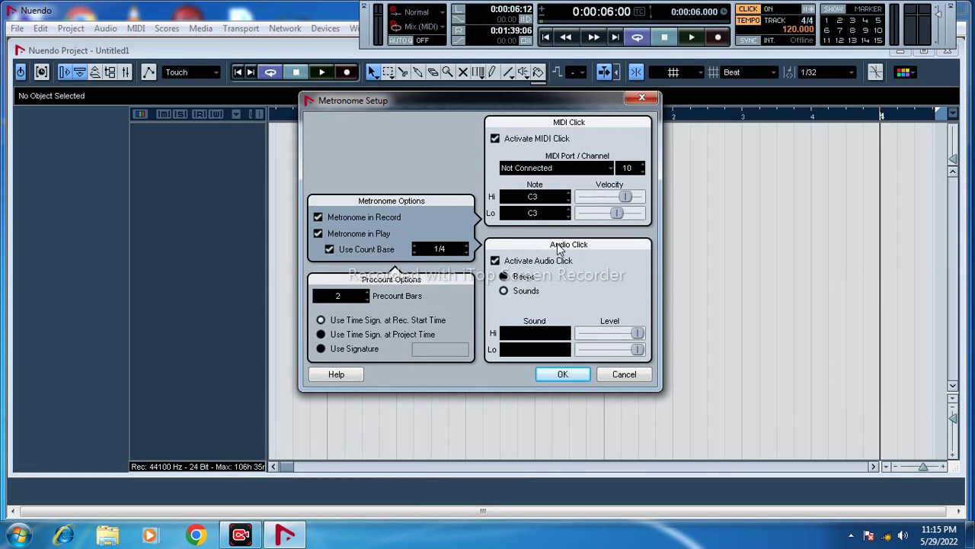
{"action": "left_click", "coordinate": [505, 278]}
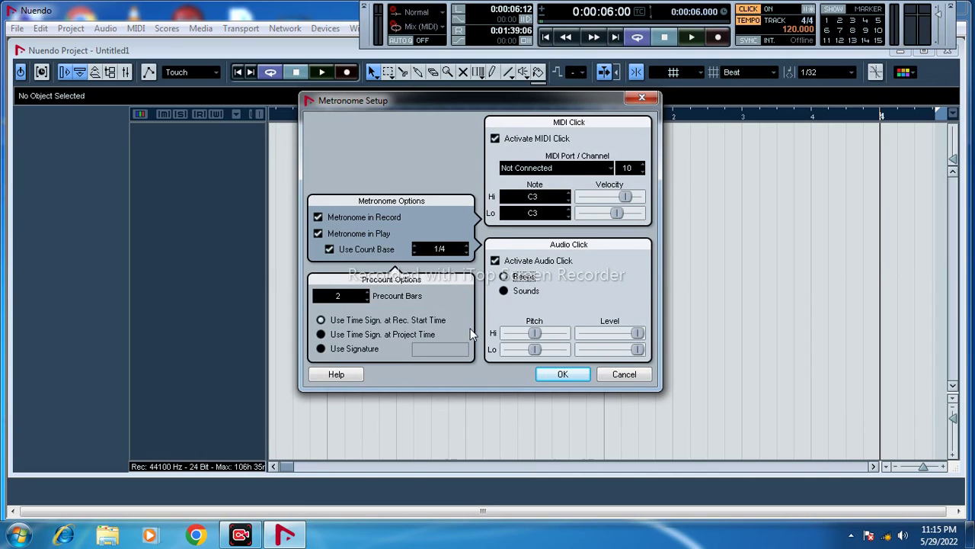
{"action": "left_click", "coordinate": [330, 249]}
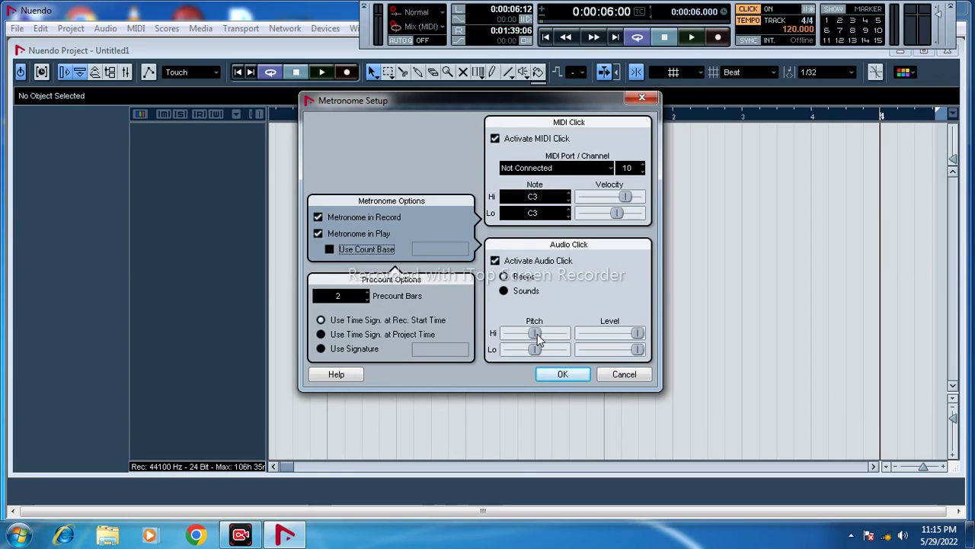
{"action": "left_click_drag", "start_coordinate": [538, 333], "coordinate": [554, 348]}
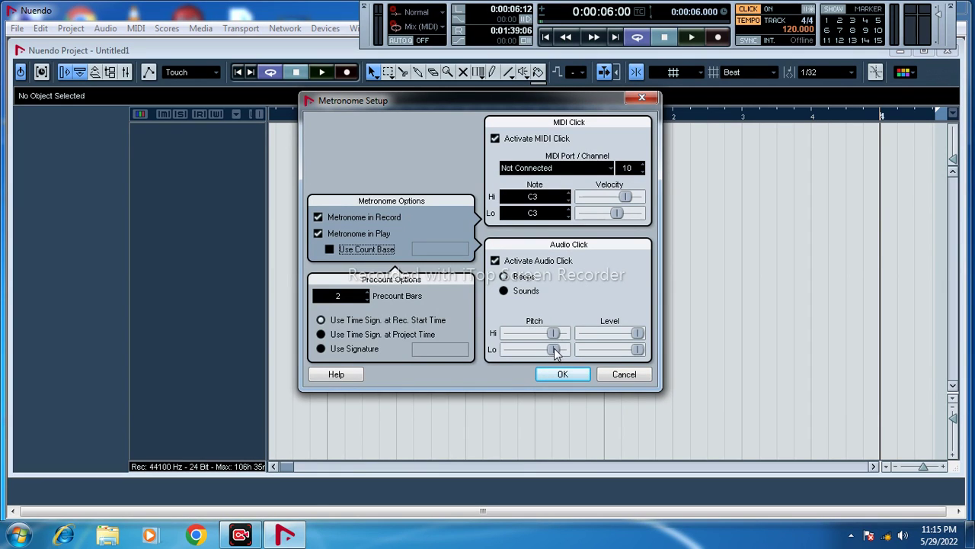
{"action": "left_click", "coordinate": [564, 375]}
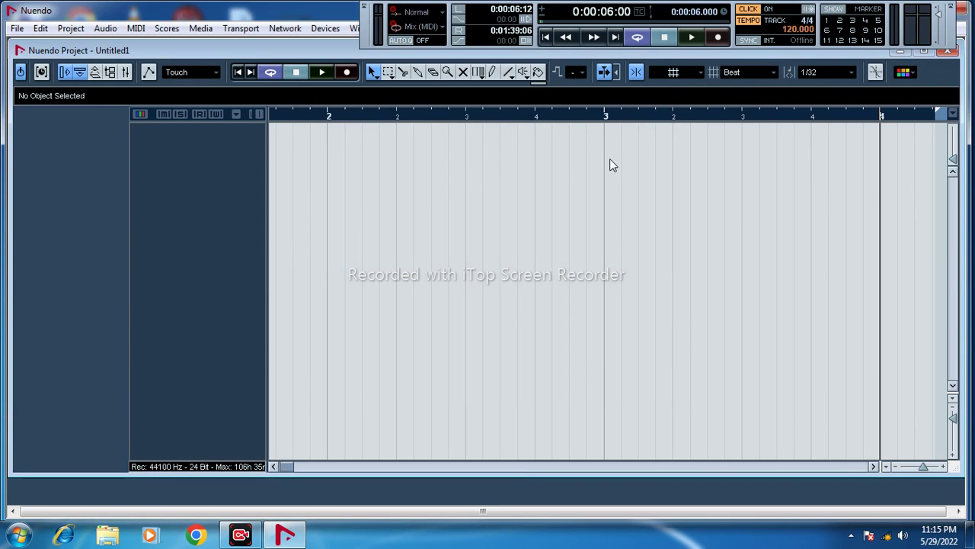
- Play the project from bar 3 to check the metronome beeps
{"action": "left_click", "coordinate": [606, 117]}
{"action": "key", "text": "space"}
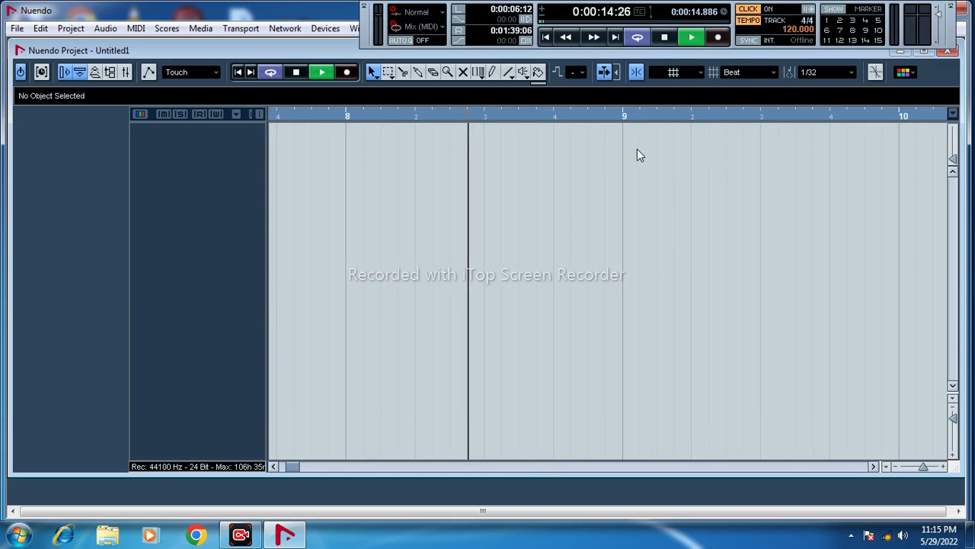
{"action": "key", "text": "space"}
{"action": "key", "text": "g"}
{"action": "key", "text": "g"}
{"action": "key", "text": "g"}
{"action": "key", "text": "g"}
{"action": "key", "text": "g"}
{"action": "key", "text": "g"}
{"action": "key", "text": "g"}
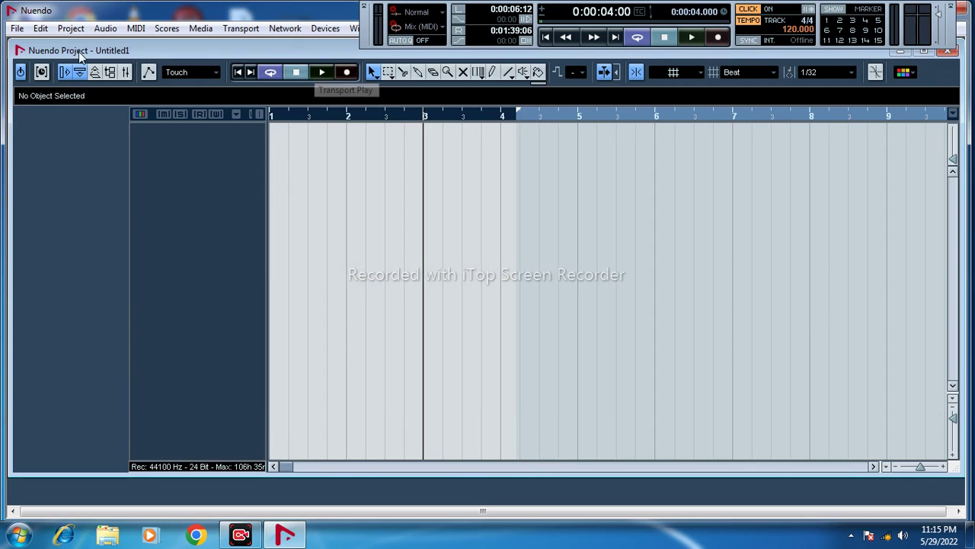
- Open the key command settings, select Bounce in the Audio category and check which command the key B is assigned to
{"action": "left_click", "coordinate": [17, 29]}
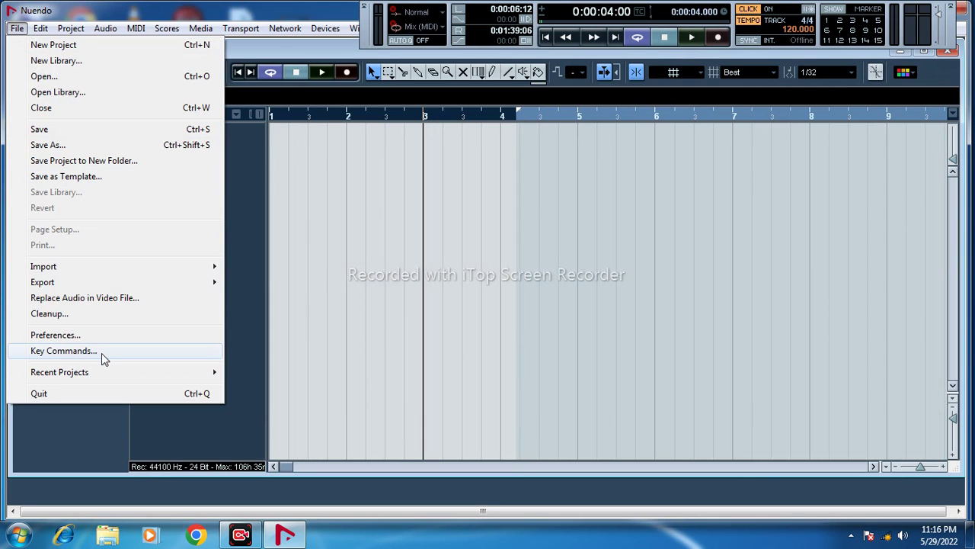
{"action": "left_click", "coordinate": [64, 351]}
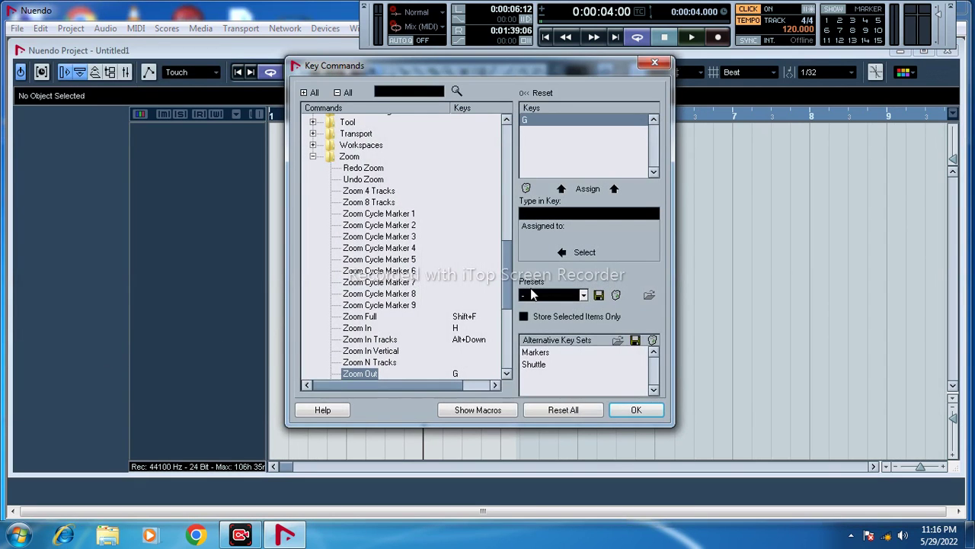
{"action": "left_click_drag", "start_coordinate": [507, 263], "coordinate": [510, 139]}
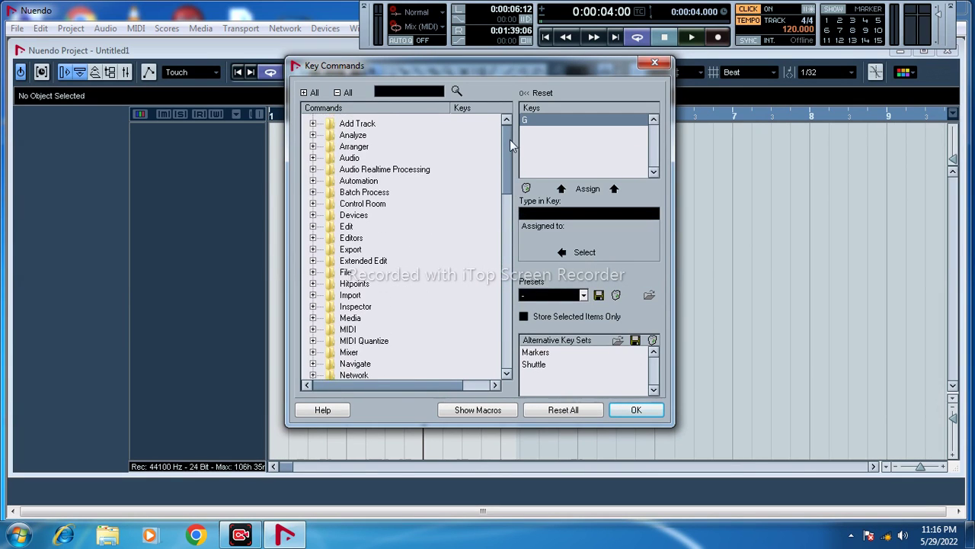
{"action": "left_click", "coordinate": [313, 158]}
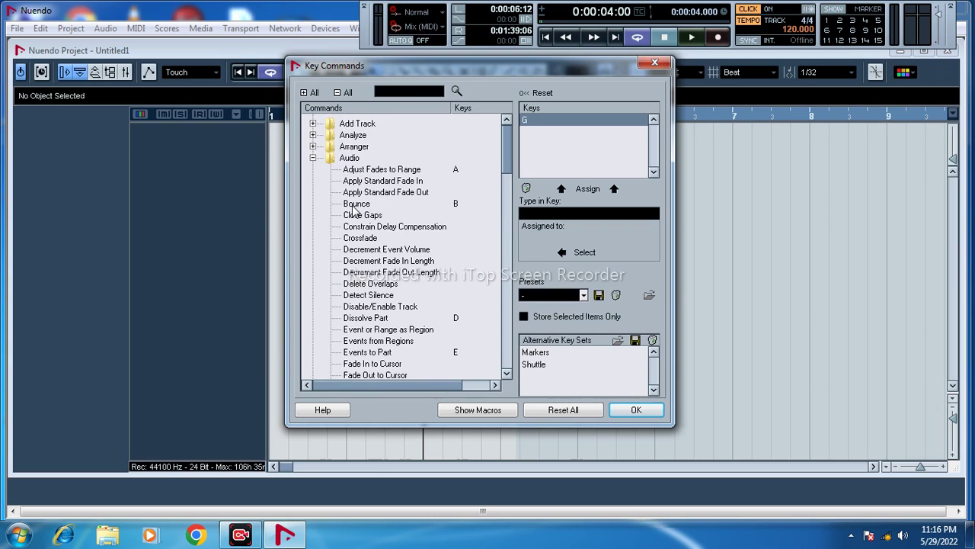
{"action": "left_click", "coordinate": [354, 205]}
{"action": "left_click", "coordinate": [592, 215]}
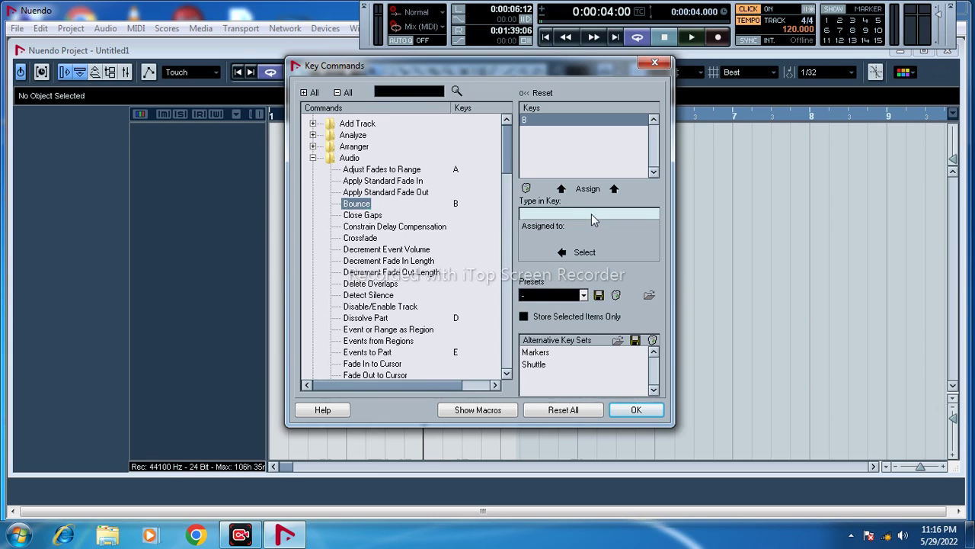
{"action": "key", "text": "b"}
- Review the remaining key commands in the Audio category and collapse it
{"action": "scroll", "coordinate": [406, 307], "scroll_direction": "down", "scroll_amount": 3}
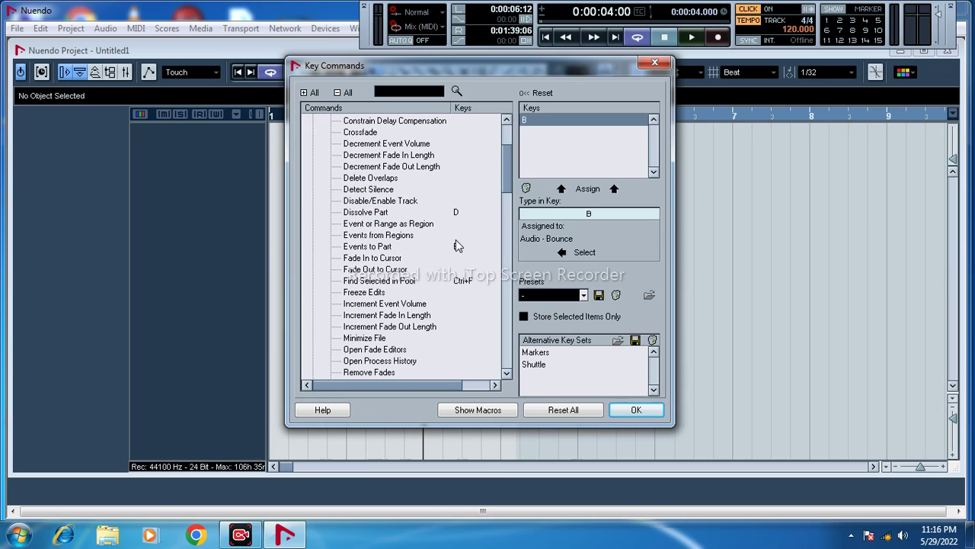
{"action": "scroll", "coordinate": [442, 310], "scroll_direction": "down", "scroll_amount": 3}
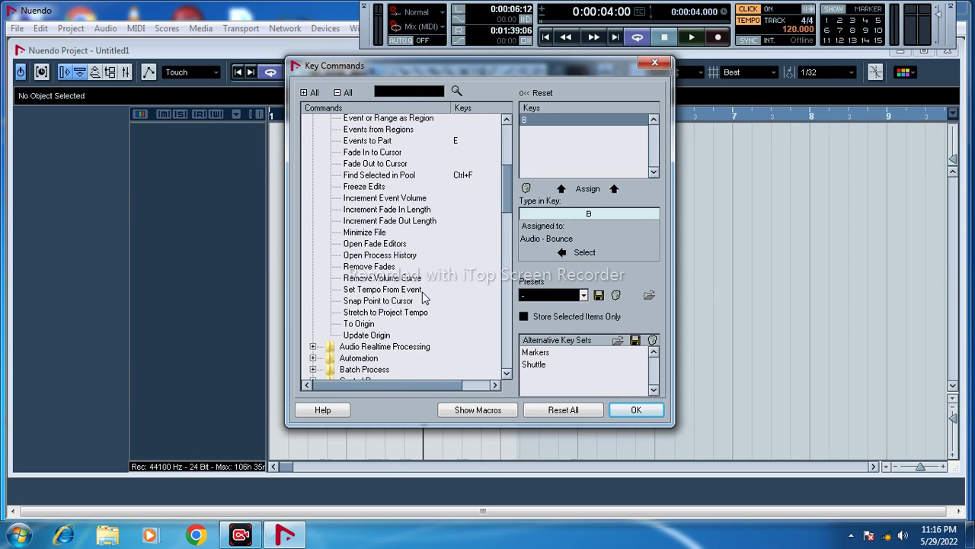
{"action": "scroll", "coordinate": [422, 292], "scroll_direction": "up", "scroll_amount": 6}
{"action": "left_click", "coordinate": [313, 157]}
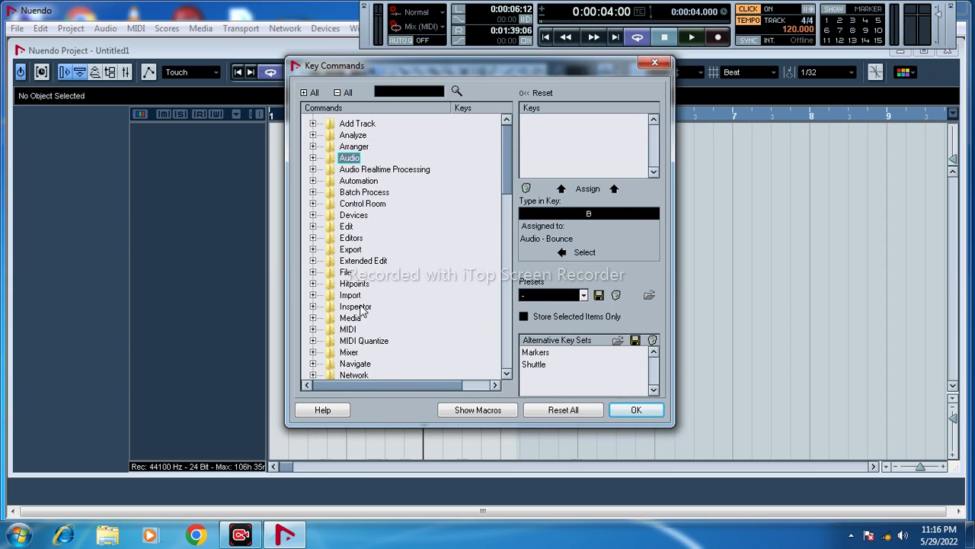
- Reassign the key O to the OMF command in the Import category and accept the key command settings
{"action": "left_click", "coordinate": [312, 295]}
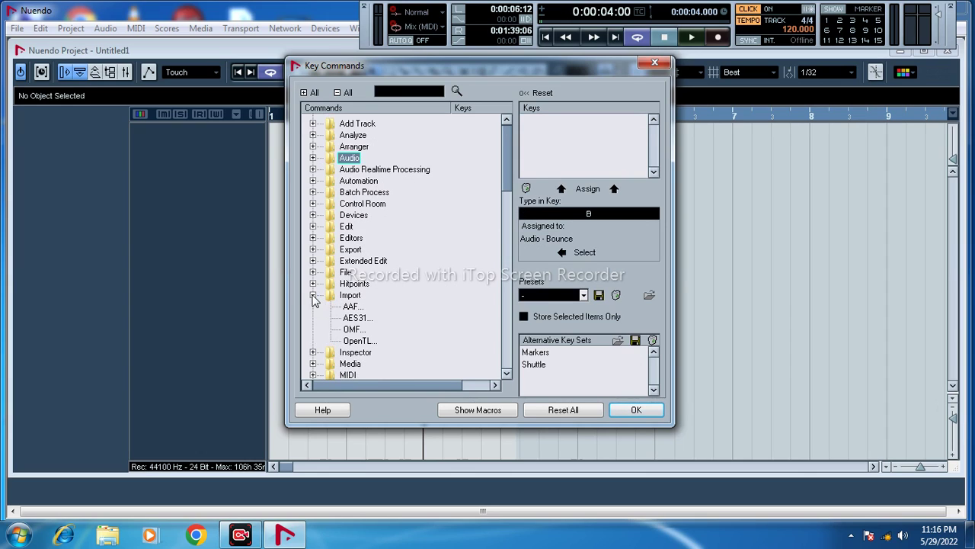
{"action": "left_click", "coordinate": [353, 330]}
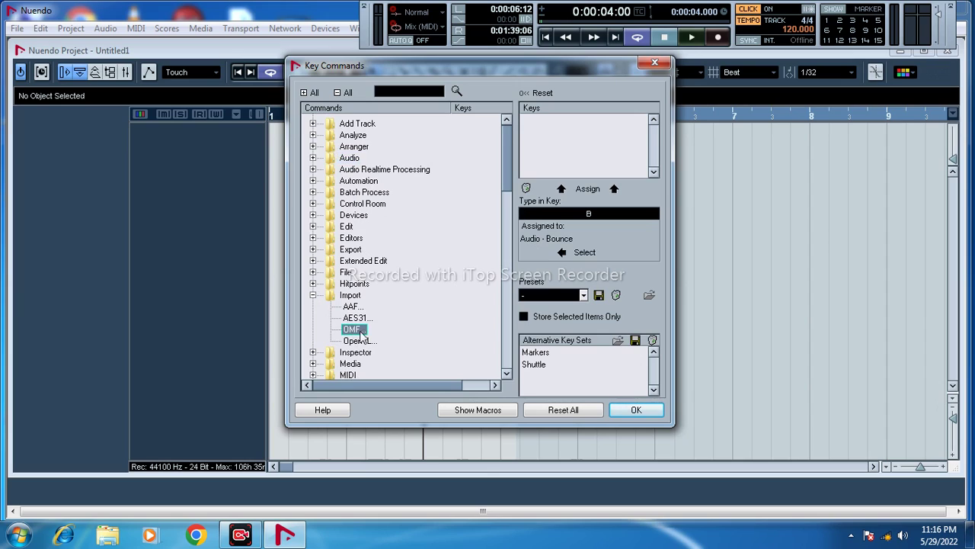
{"action": "left_click", "coordinate": [599, 215]}
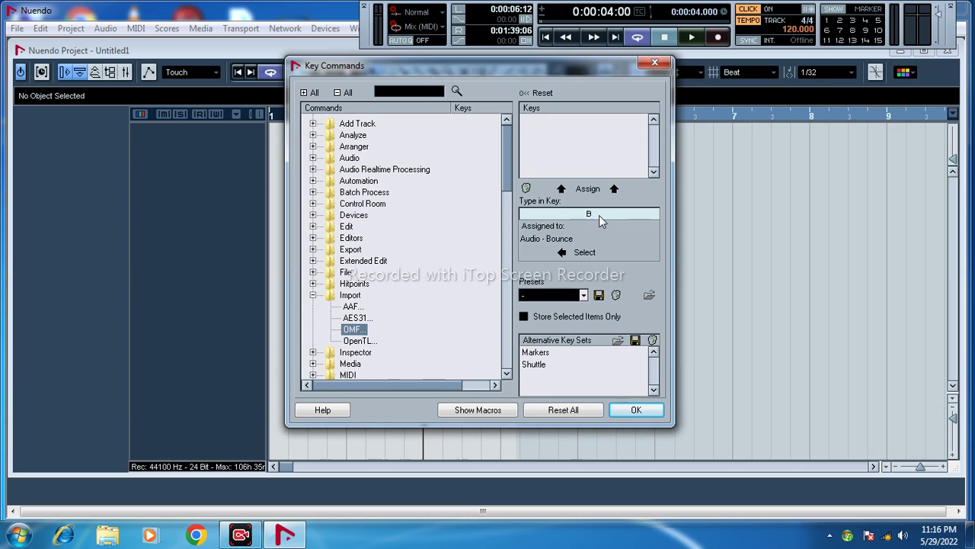
{"action": "key", "text": "o"}
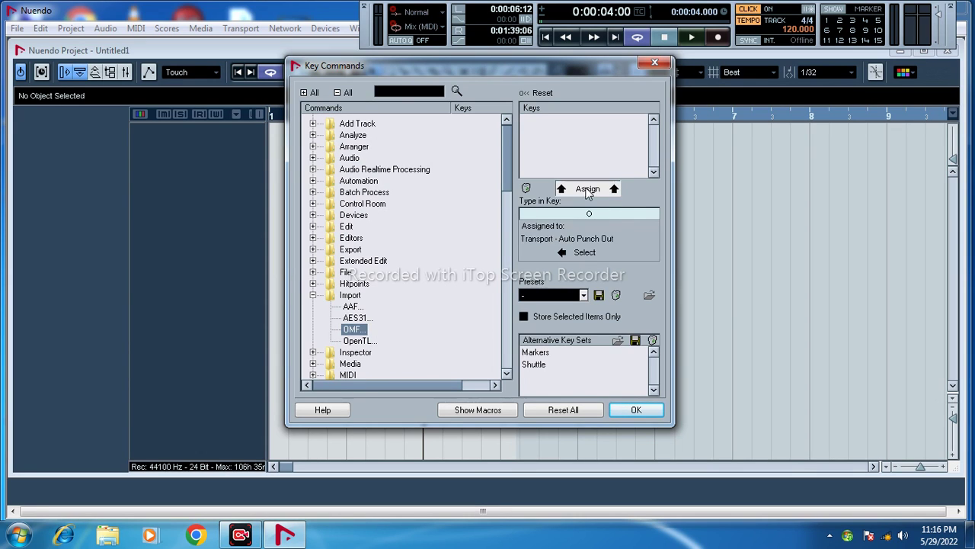
{"action": "left_click", "coordinate": [588, 188]}
{"action": "left_click", "coordinate": [509, 262]}
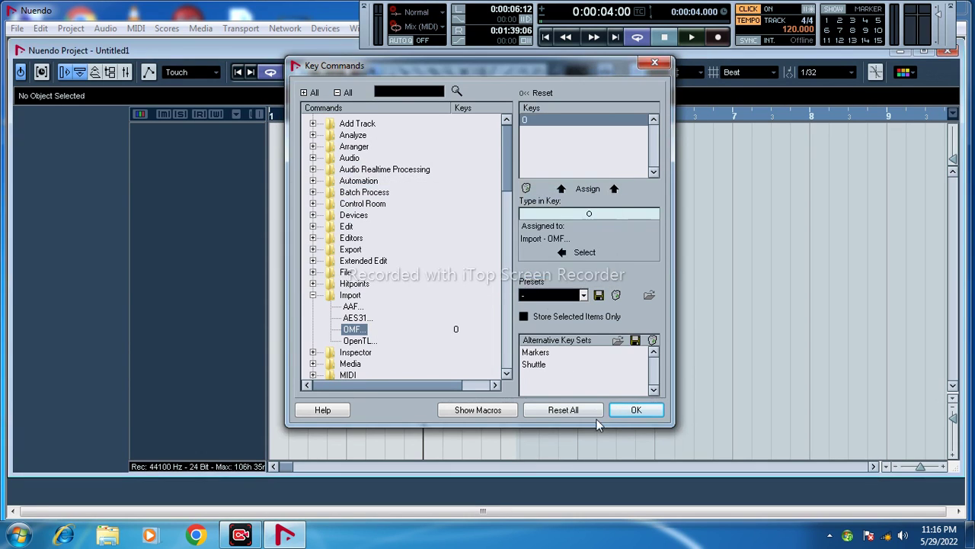
{"action": "left_click", "coordinate": [637, 410]}
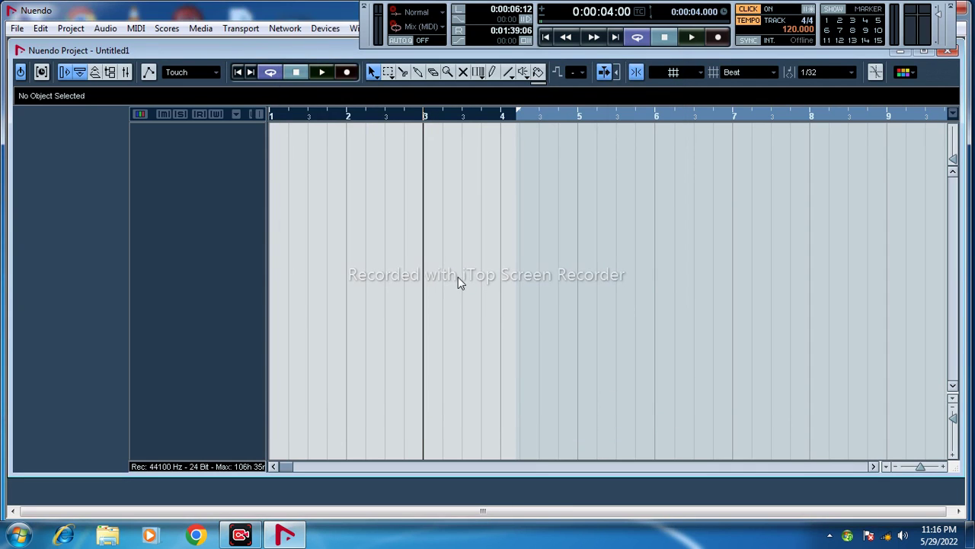
- Test the new O key command by opening the Import OMF dialog twice, closing it each time without importing
{"action": "key", "text": "o"}
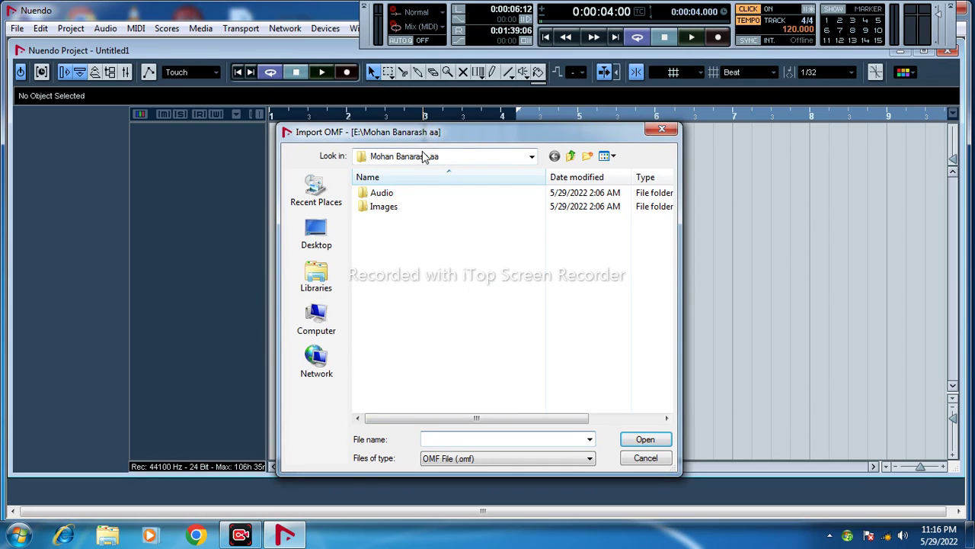
{"action": "left_click", "coordinate": [660, 130]}
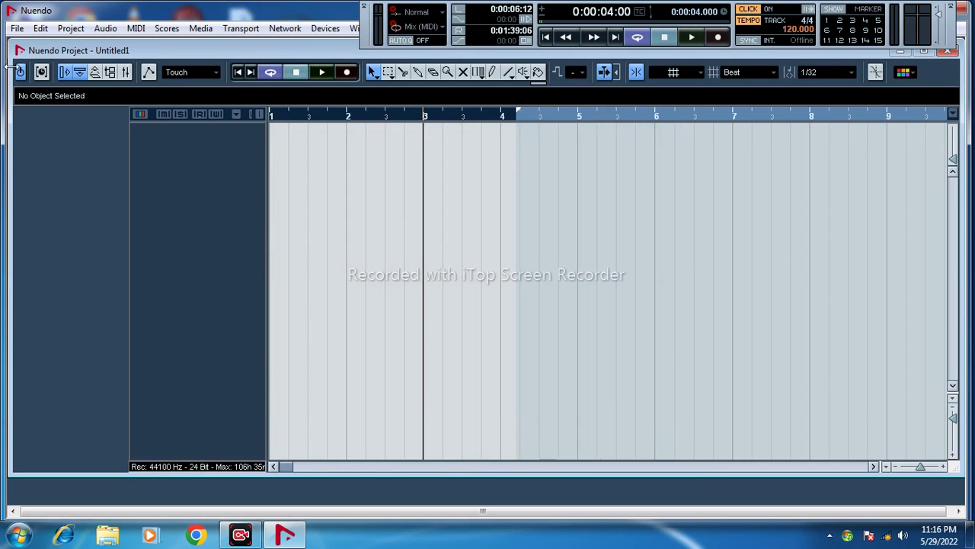
{"action": "key", "text": "ctrl+i"}
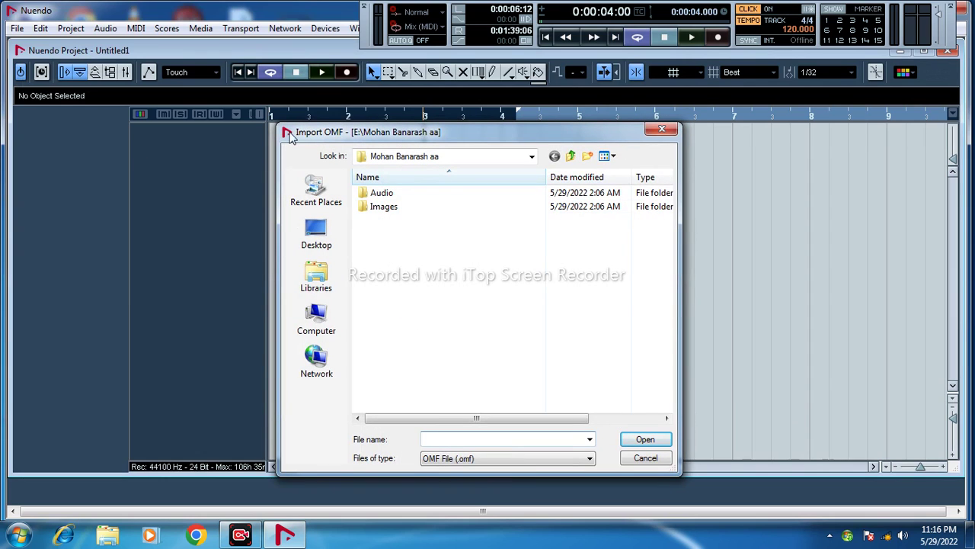
{"action": "left_click", "coordinate": [661, 129]}
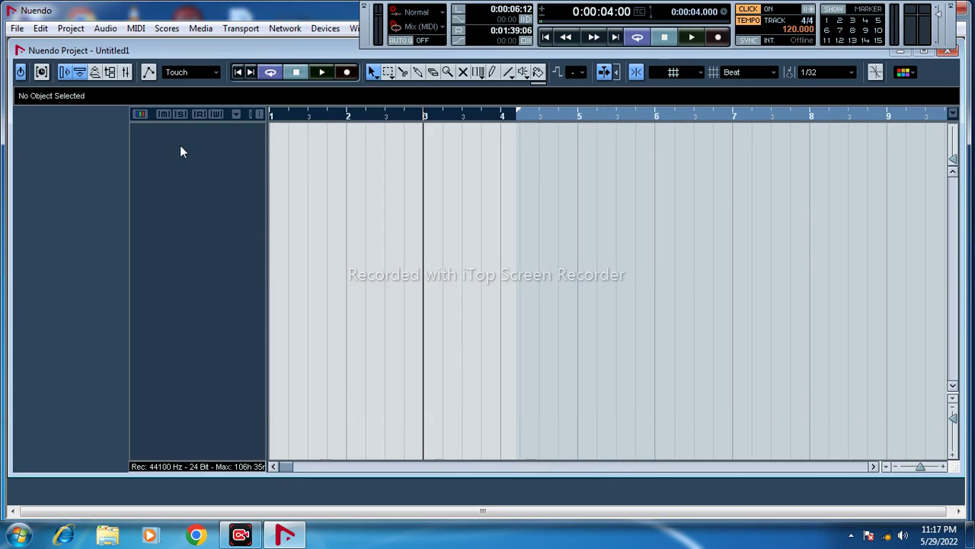